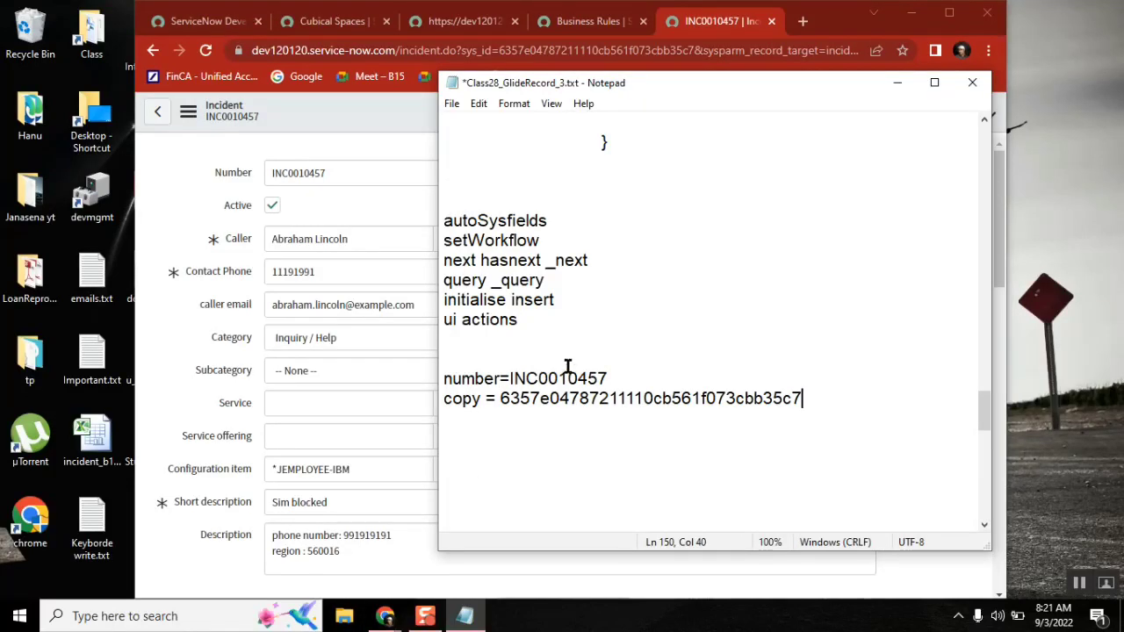
# Step: Label the incident notes with 'req:' and rename the 'copy' line to 'sys_id'
pyautogui.click(474, 364)
pyautogui.write('req:')
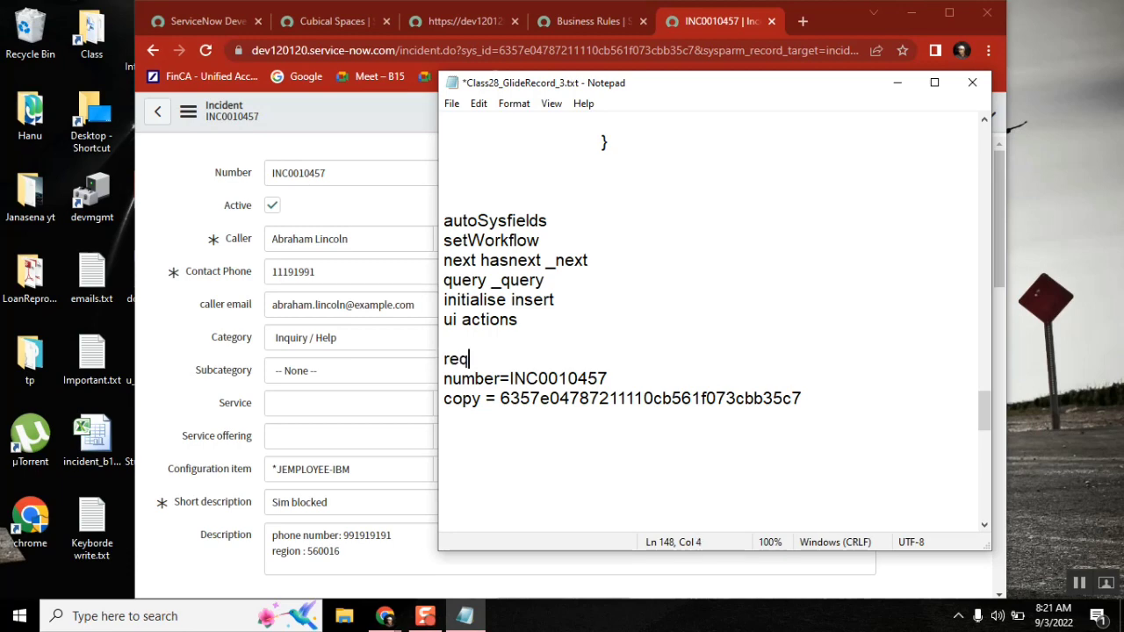
pyautogui.tripleClick(572, 378)
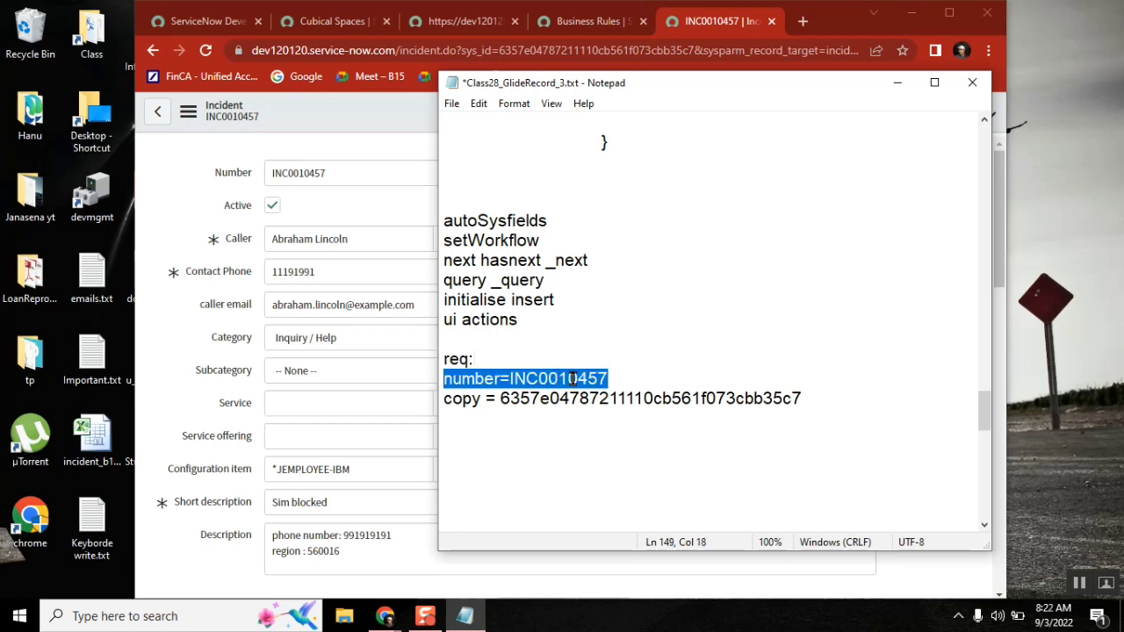
pyautogui.doubleClick(731, 398)
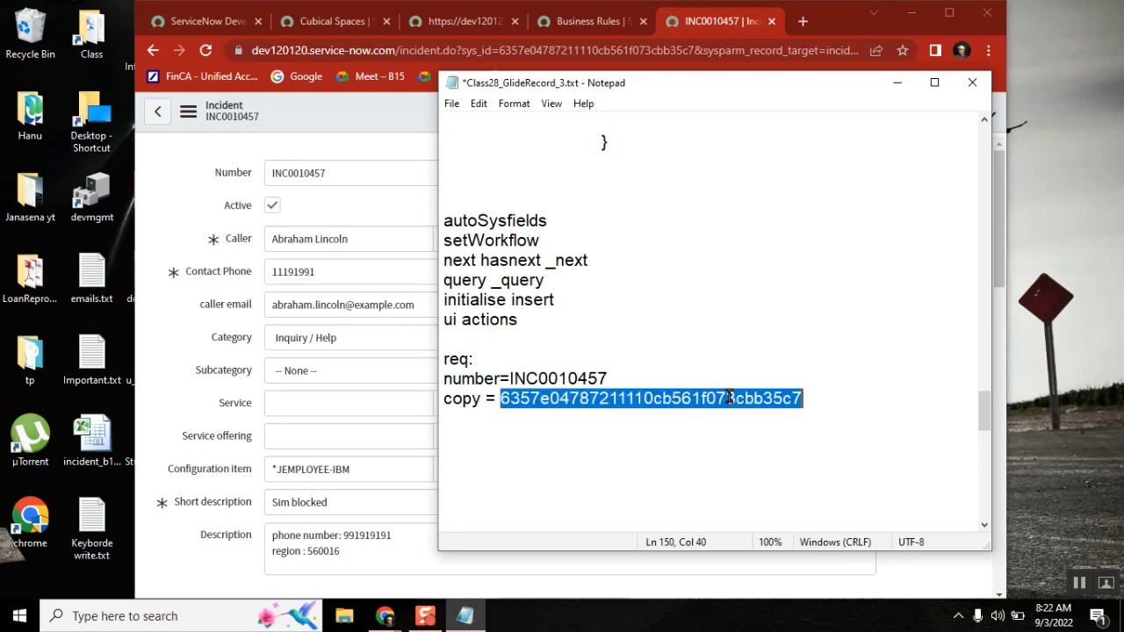
pyautogui.doubleClick(467, 398)
pyautogui.write('sys_id')
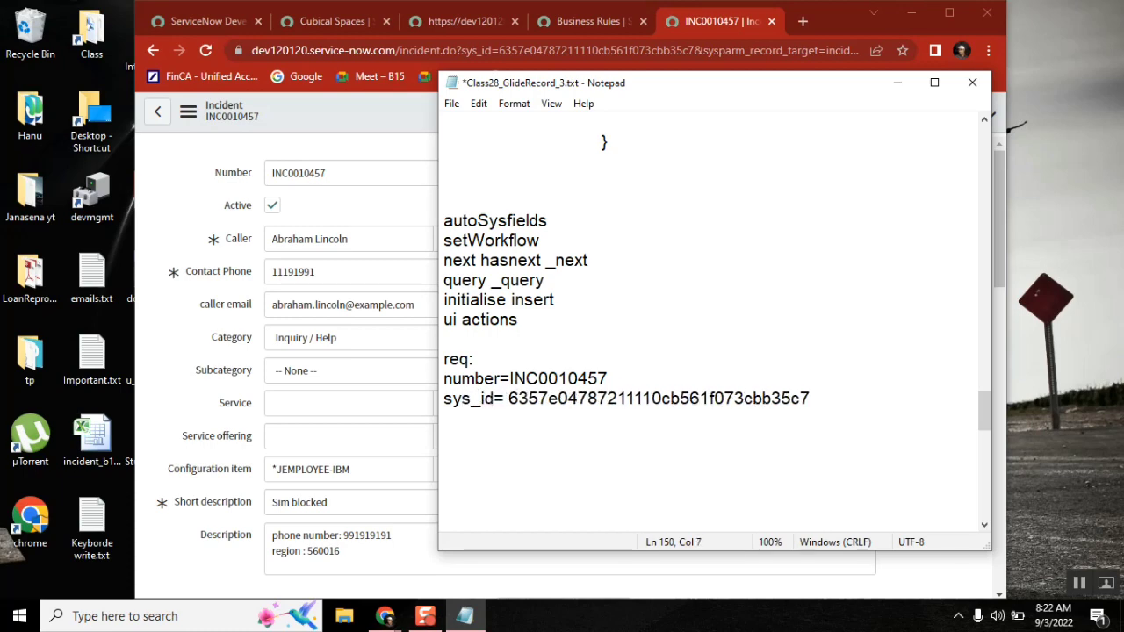
# Step: Add a 'get incident short description' line and select the number, sys_id and description lines
pyautogui.click(451, 421)
pyautogui.write('get incident short')
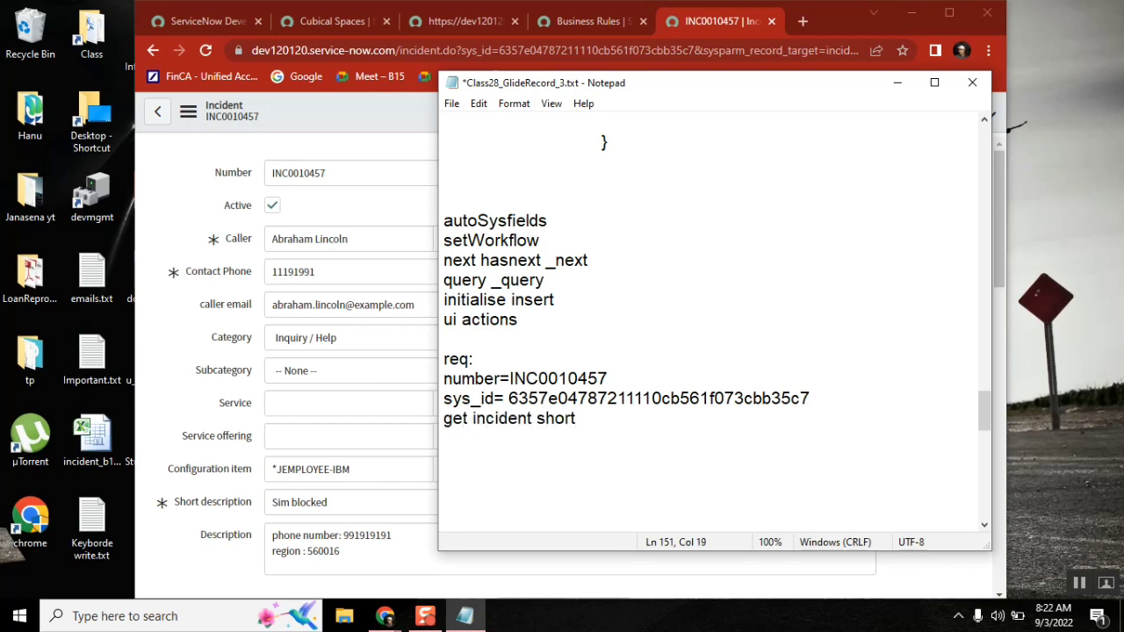
pyautogui.write(' description')
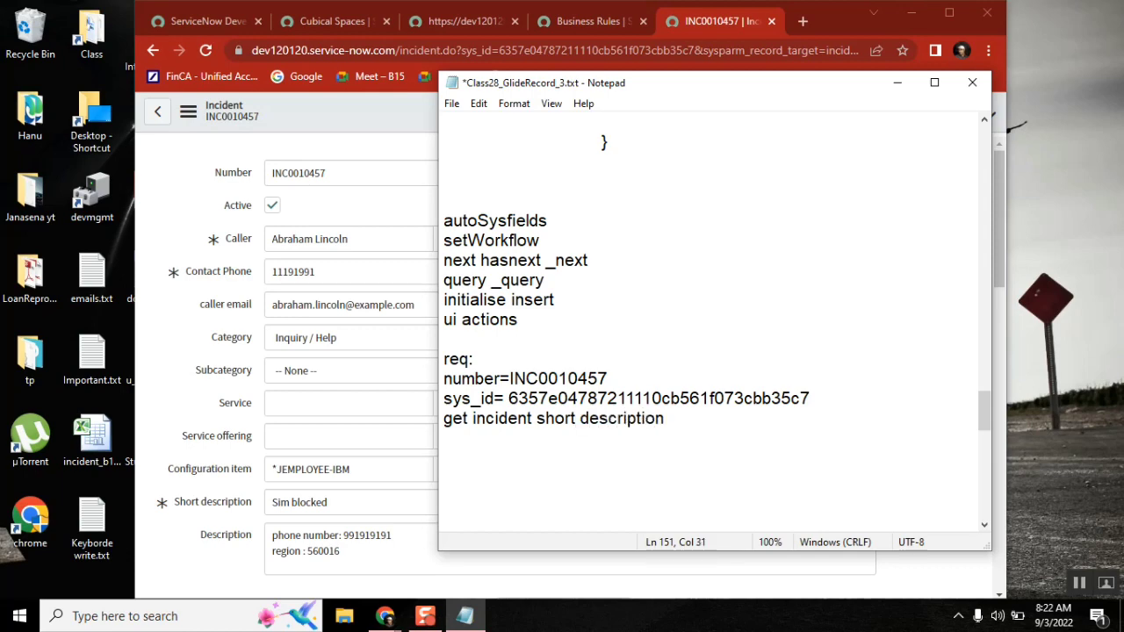
pyautogui.press('Return')
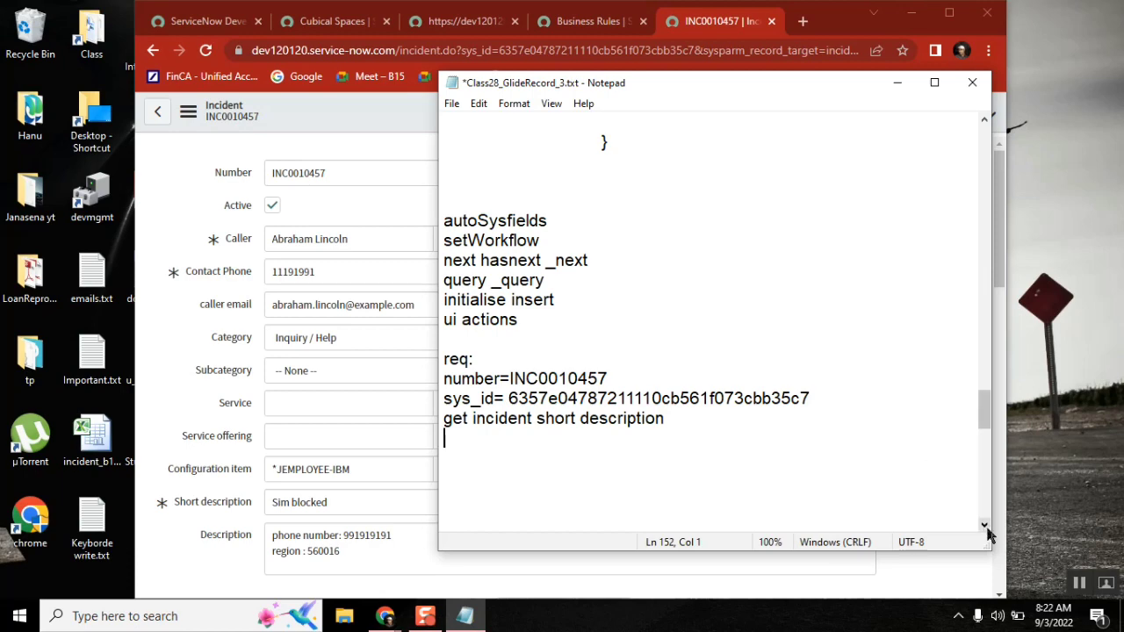
pyautogui.moveTo(985, 527); pyautogui.dragTo(986, 532)
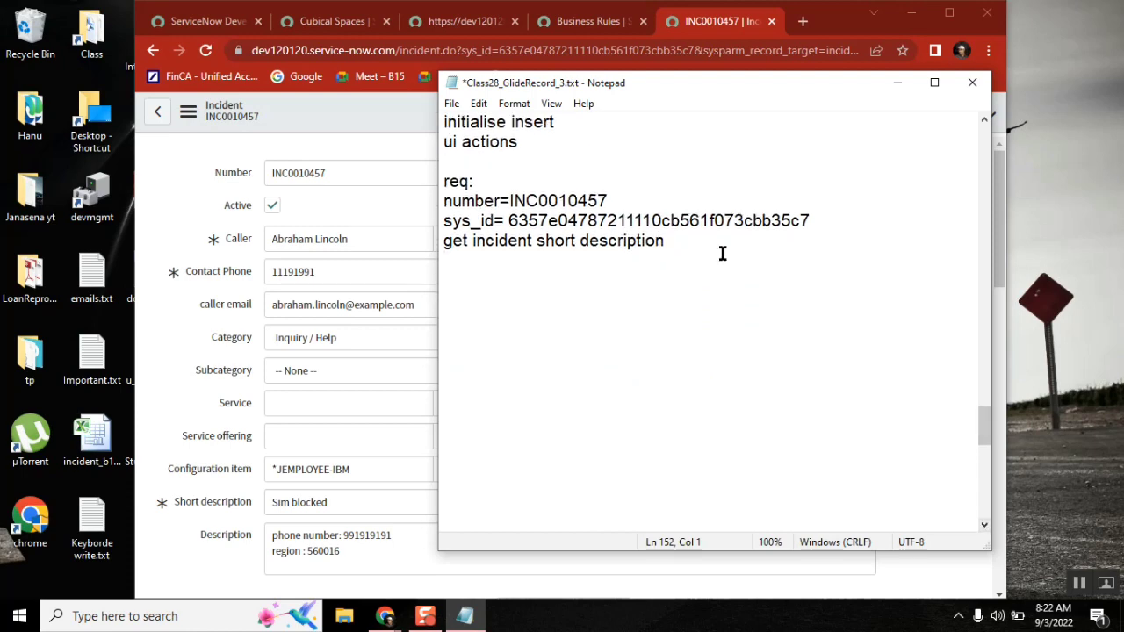
pyautogui.moveTo(666, 243); pyautogui.dragTo(443, 200)
# Step: Paste the three note lines atop the background script, commenting each out with //
pyautogui.click(453, 23)
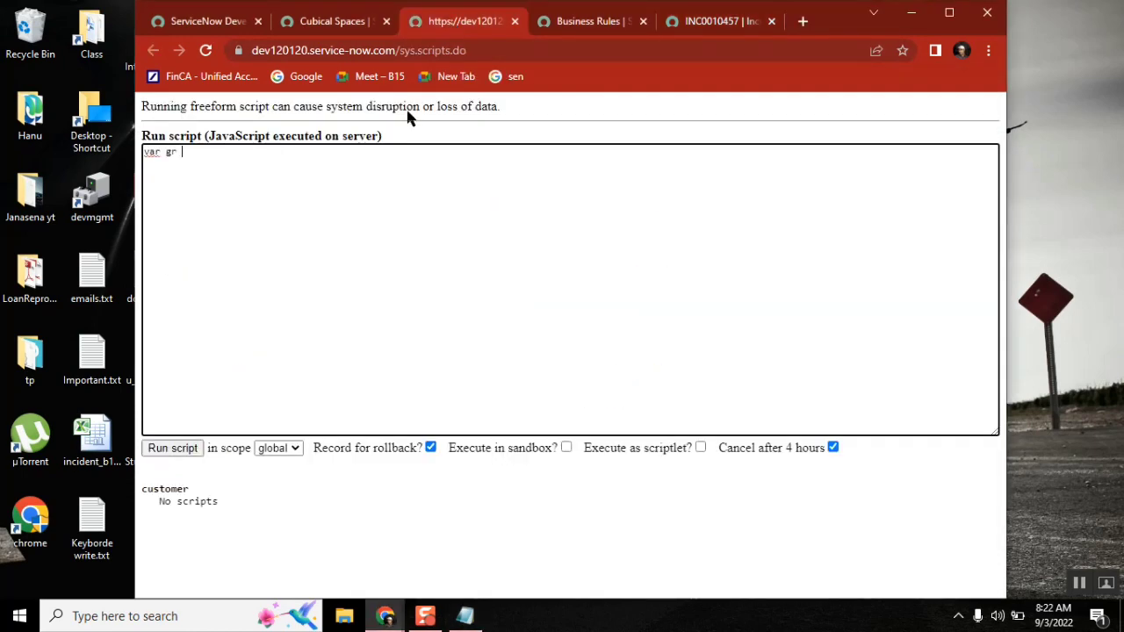
pyautogui.press('Home')
pyautogui.press('Return')
pyautogui.hotkey('ctrl', 'v')
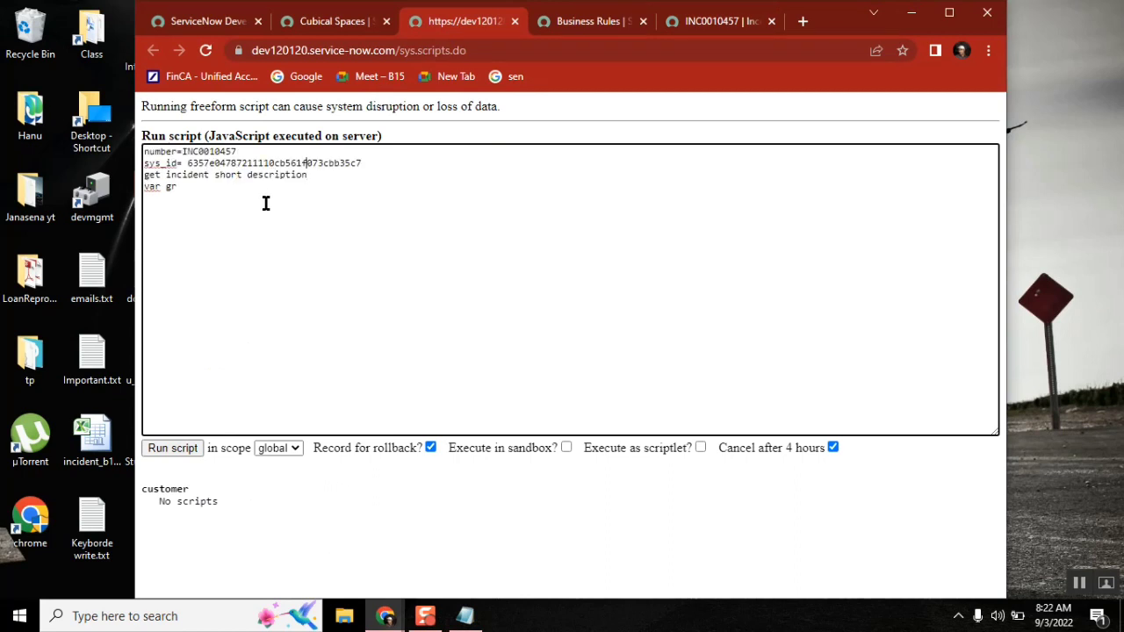
pyautogui.write('//')
pyautogui.press('Down')
pyautogui.press('Home')
pyautogui.write('//')
pyautogui.press('Down')
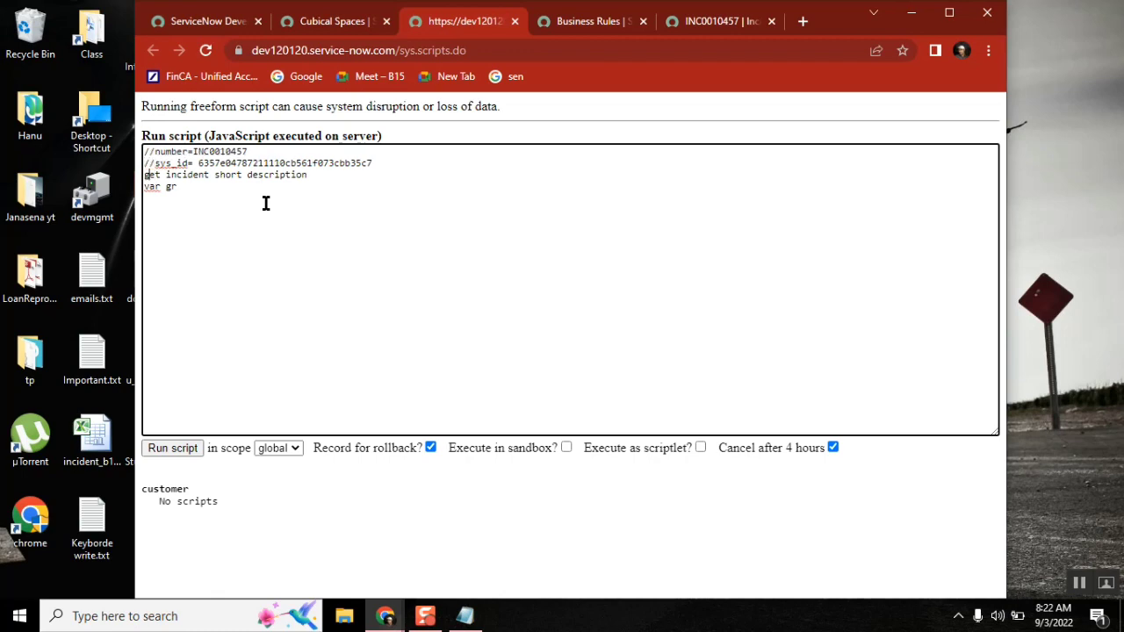
pyautogui.write('//')
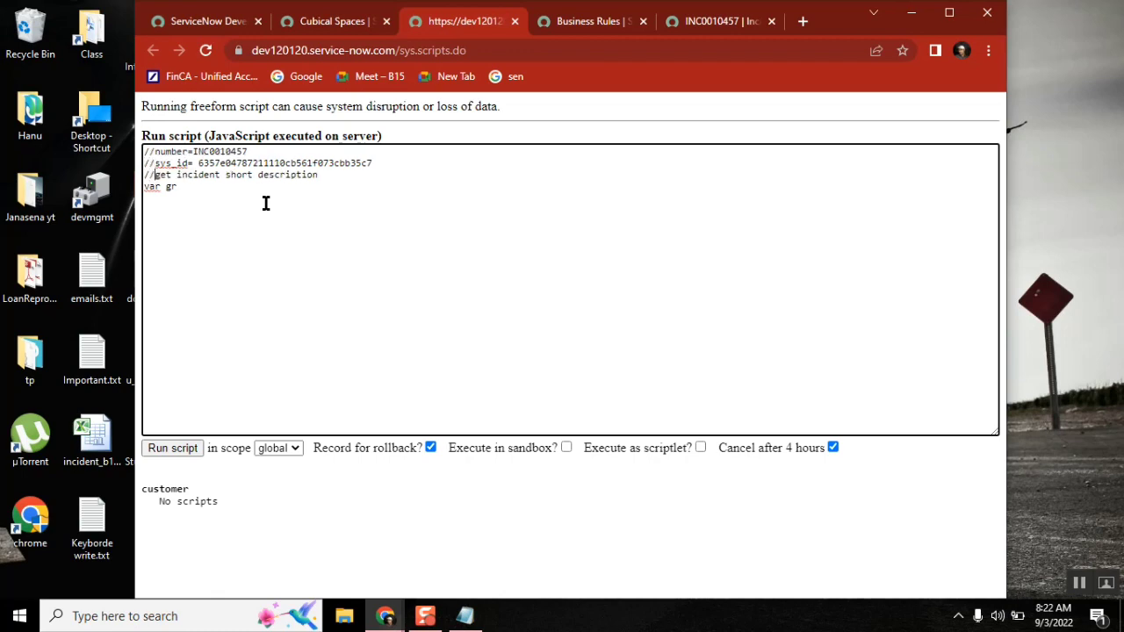
# Step: Insert a blank line above 'var gr', zoom the page to 110%, and run the script
pyautogui.click(146, 186)
pyautogui.press('Return')
pyautogui.click(988, 51)
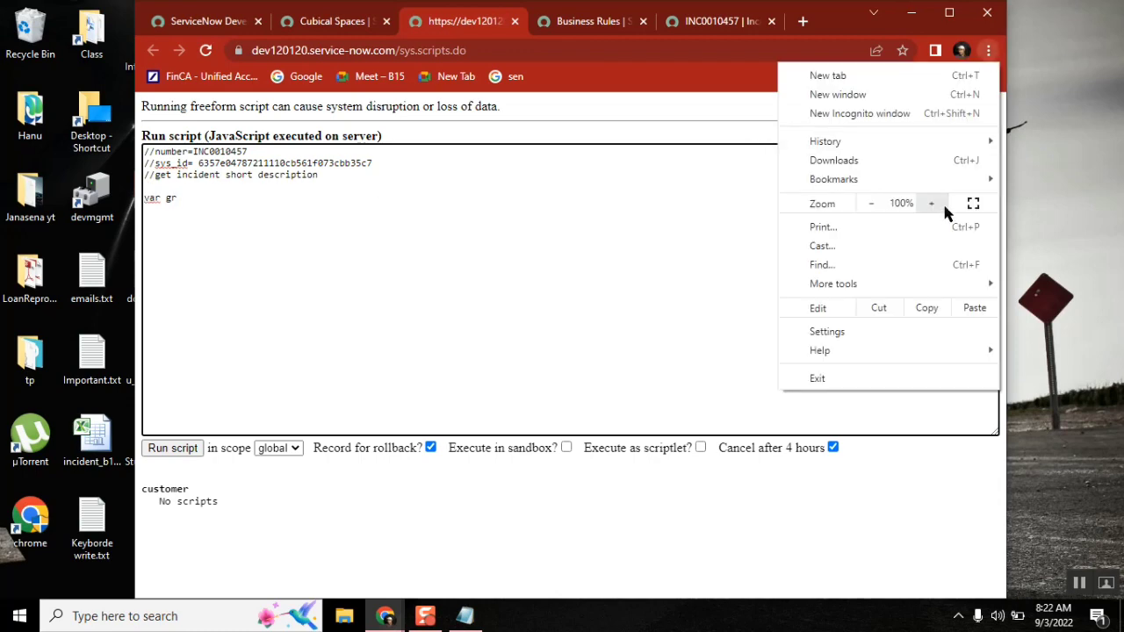
pyautogui.click(932, 204)
pyautogui.click(275, 245)
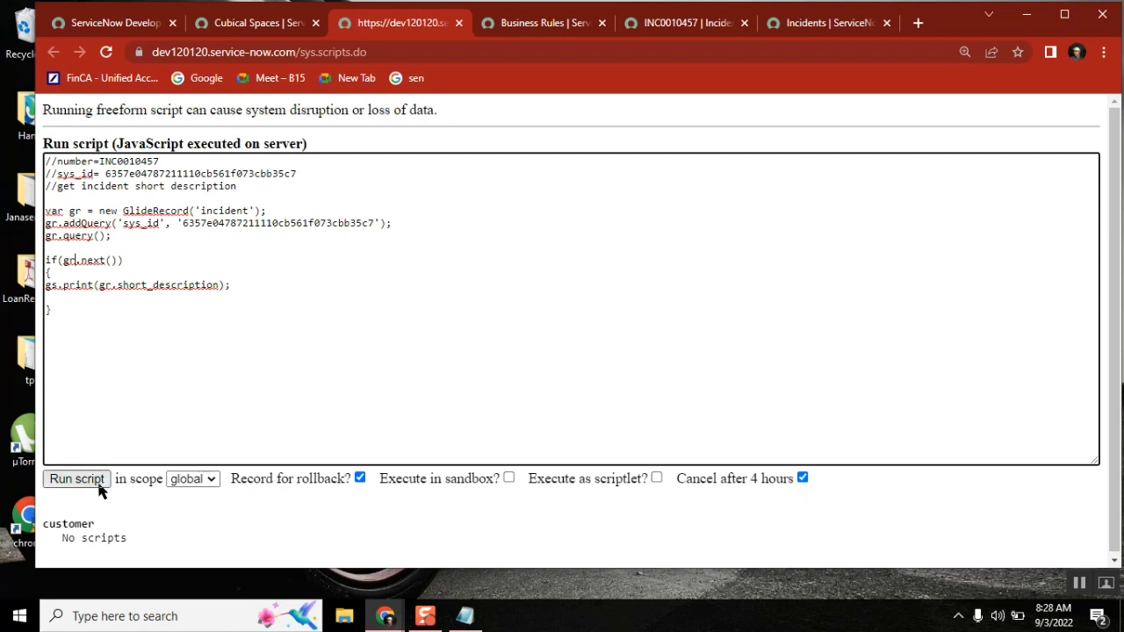
pyautogui.click(99, 485)
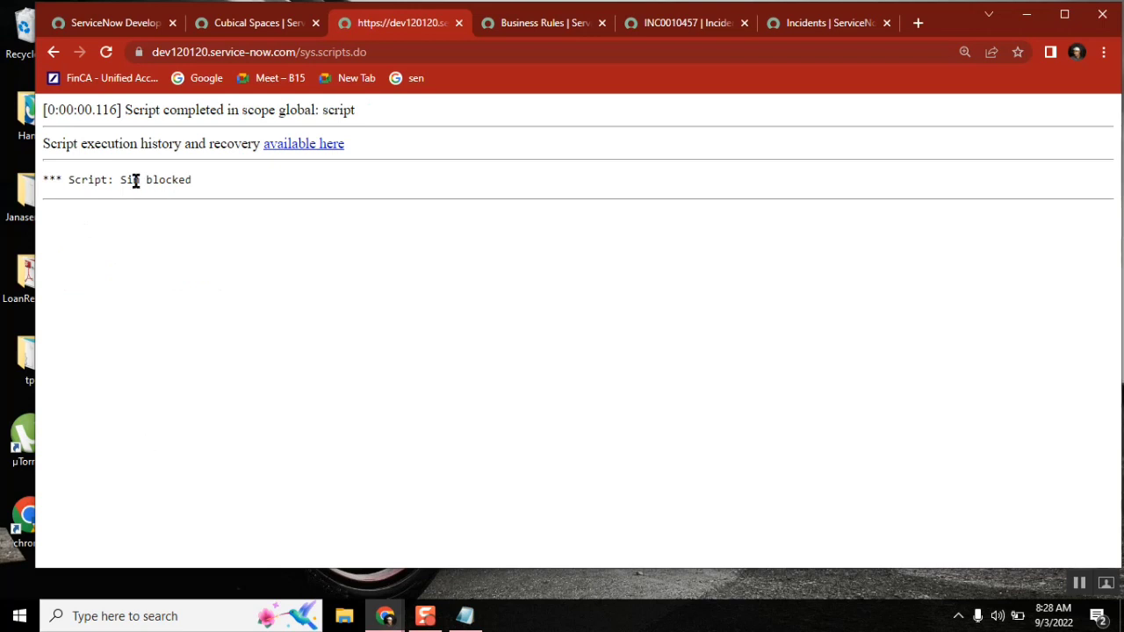
# Step: Compare the printed 'Sim blocked' output with INC0010457's Short description field
pyautogui.doubleClick(136, 181)
pyautogui.click(661, 26)
pyautogui.click(322, 547)
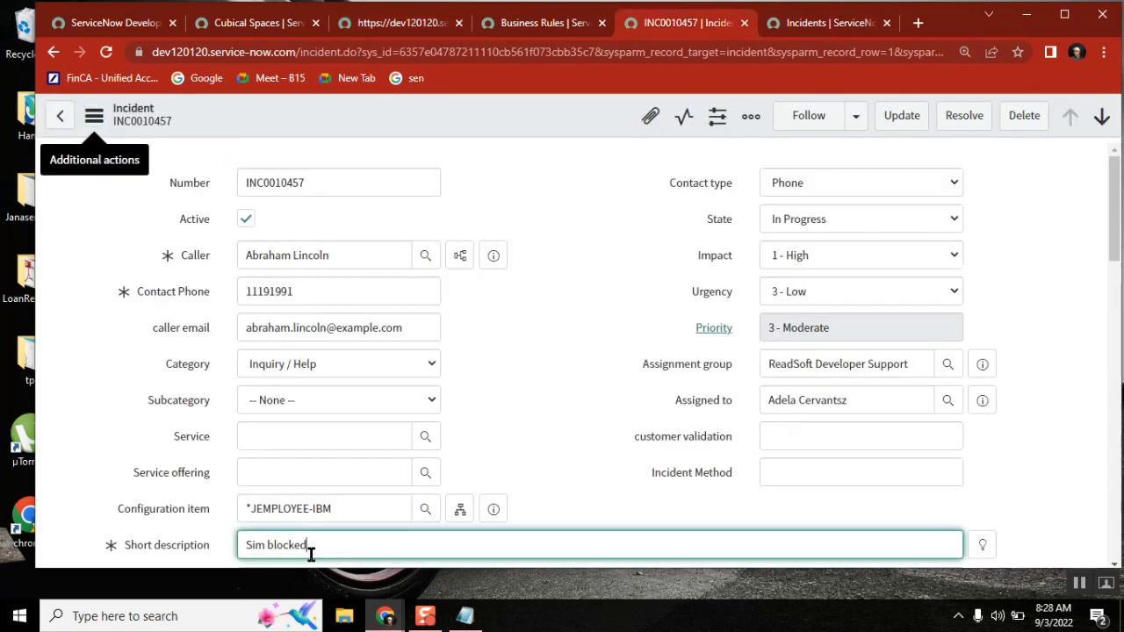
pyautogui.moveTo(309, 550); pyautogui.dragTo(183, 542)
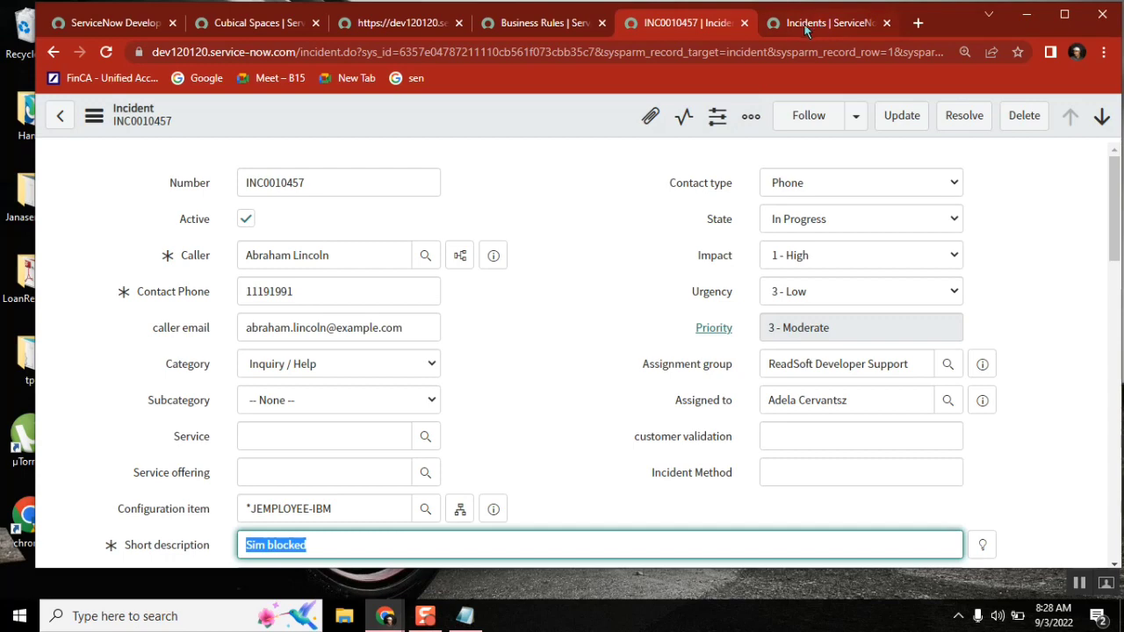
# Step: Copy the incident number INC0010457 from the form
pyautogui.doubleClick(287, 186)
pyautogui.rightClick(286, 186)
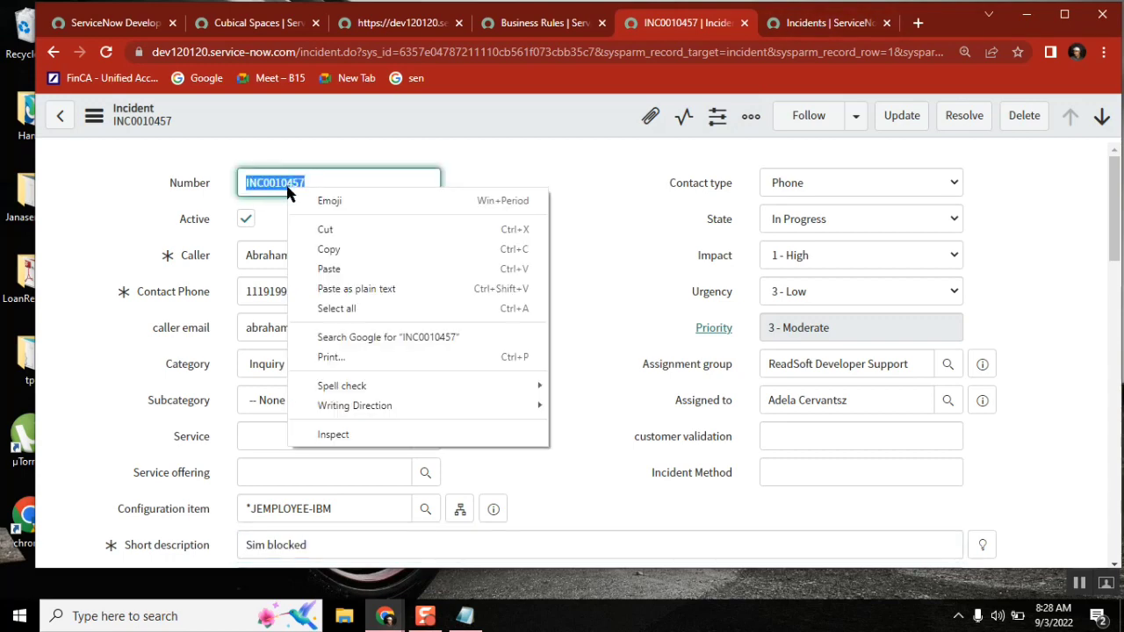
pyautogui.click(374, 249)
# Step: Search the incident list's Number column for INC0010457 and display the filter conditions
pyautogui.click(806, 24)
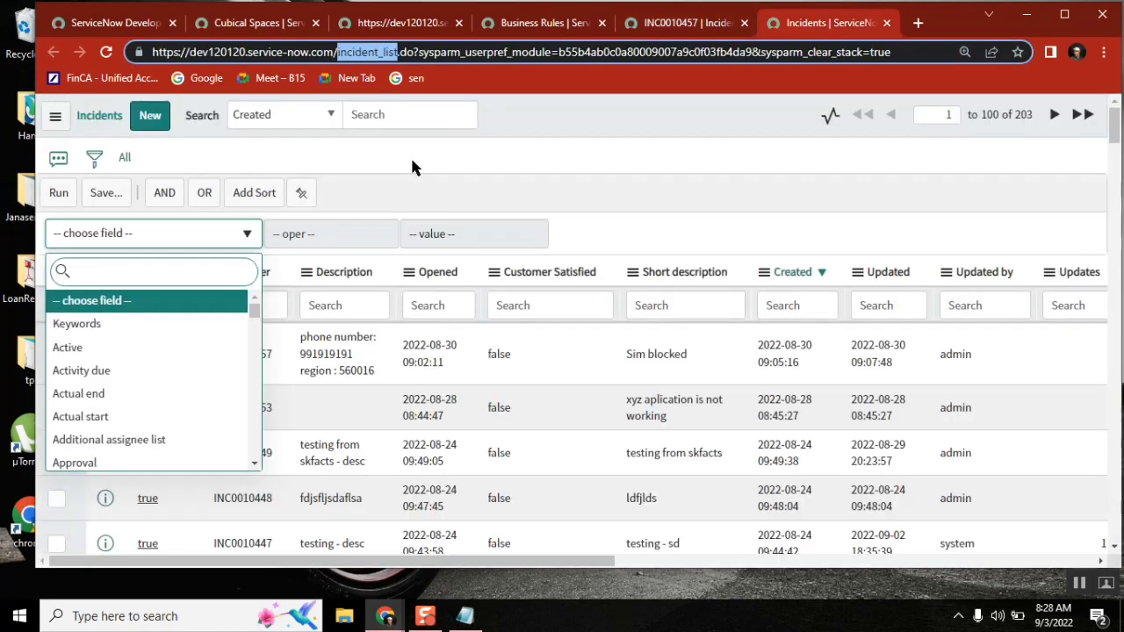
pyautogui.click(432, 156)
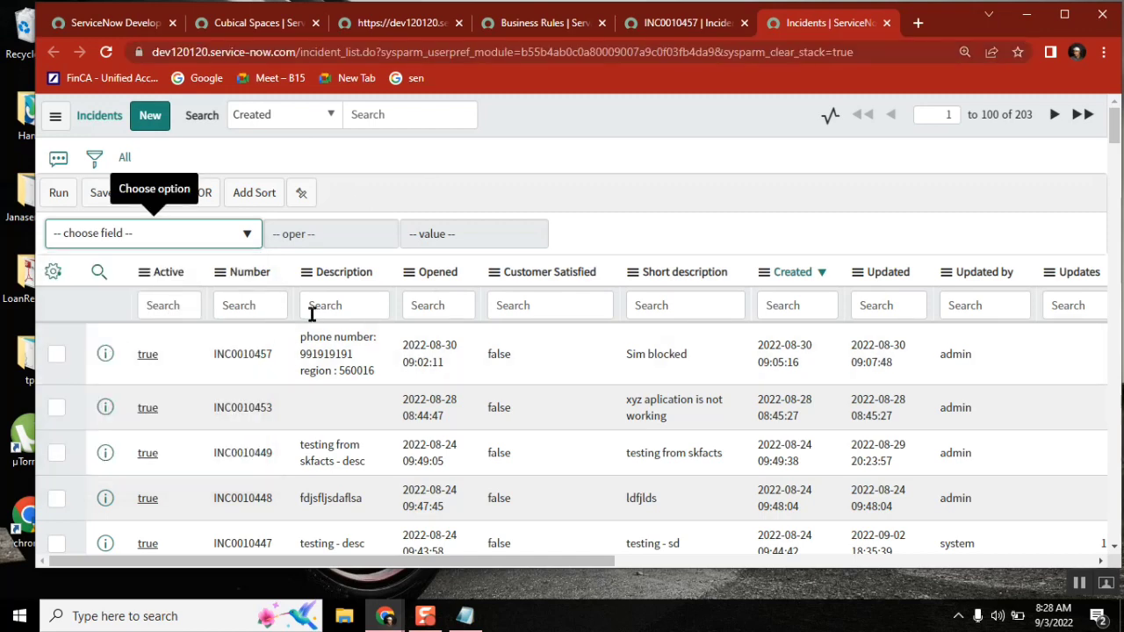
pyautogui.click(247, 306)
pyautogui.hotkey('ctrl', 'v')
pyautogui.press('Return')
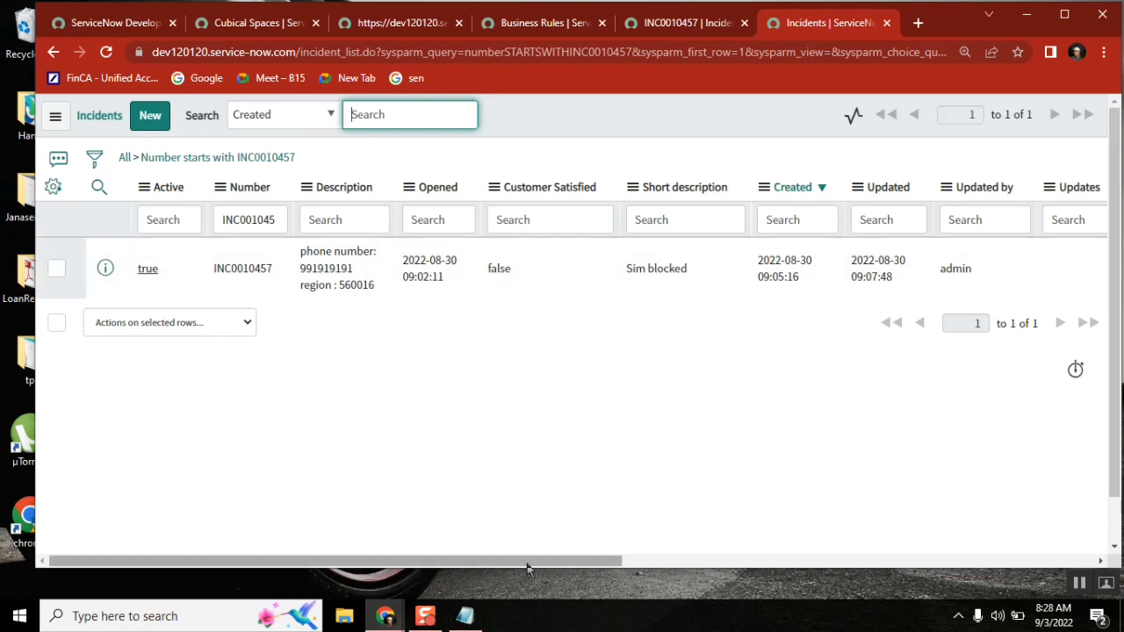
pyautogui.click(95, 159)
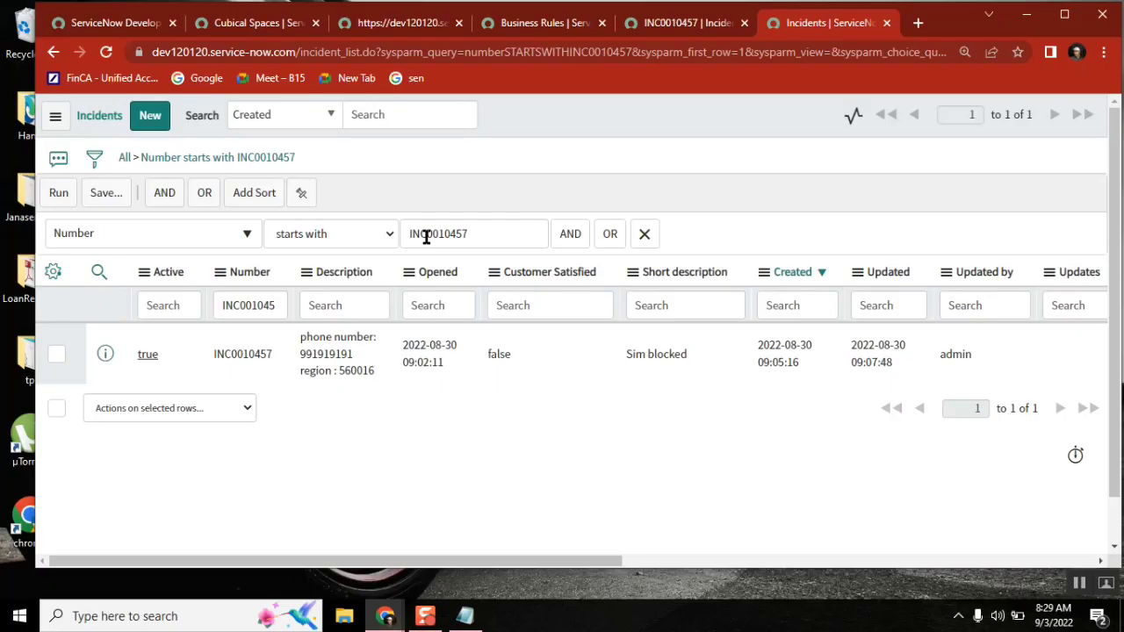
# Step: Order the audit columns as Created, Created by, Updated, Updated by, Updates
pyautogui.click(55, 273)
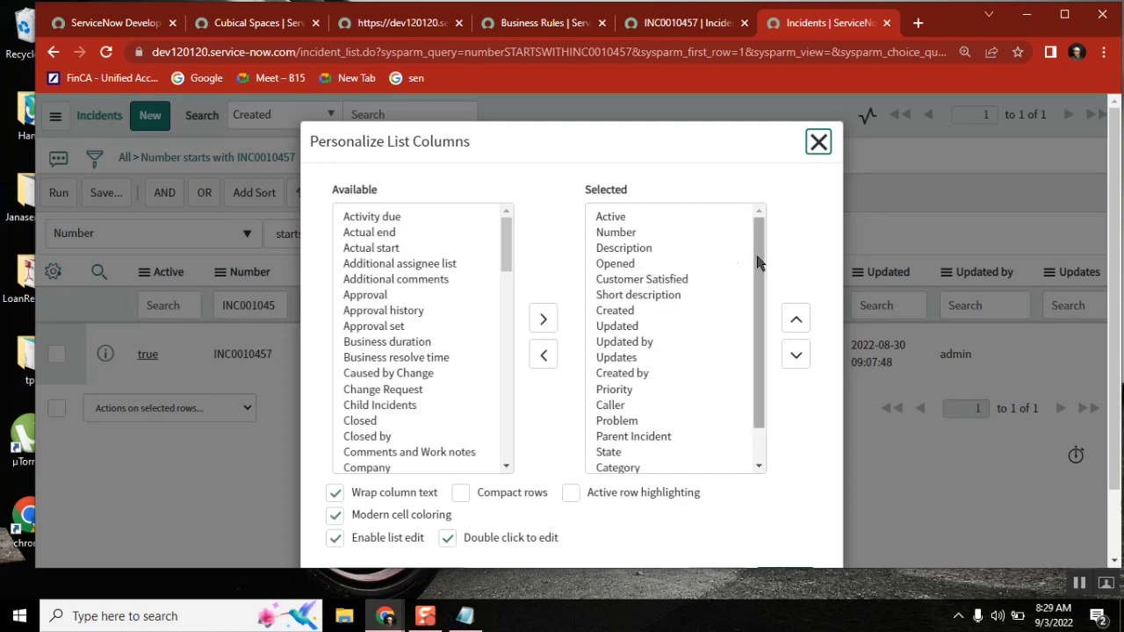
pyautogui.click(624, 313)
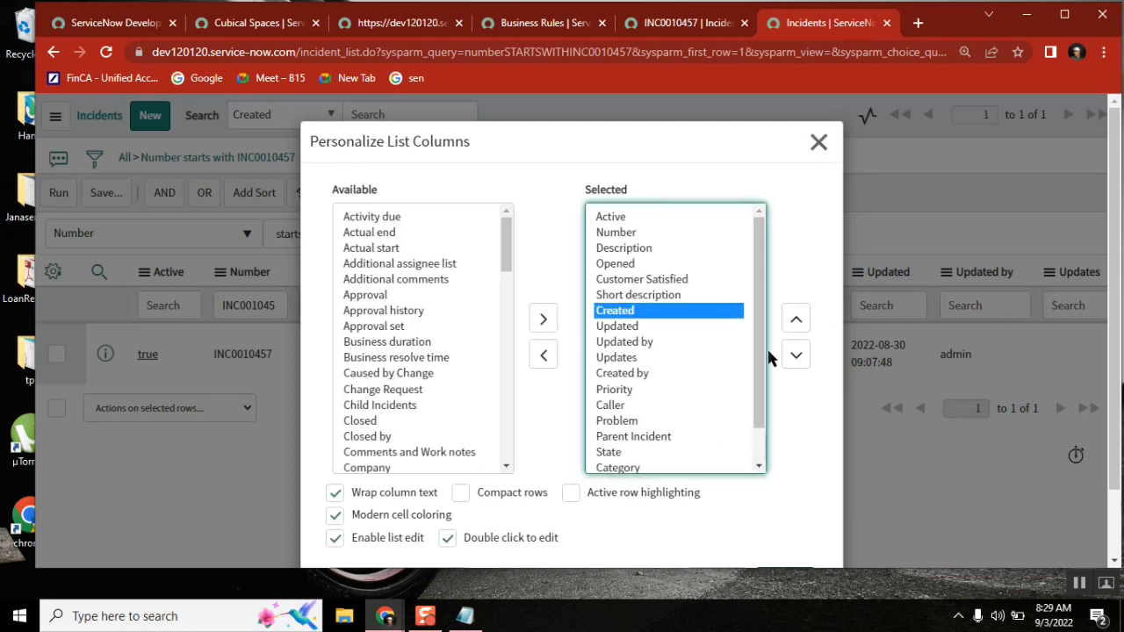
pyautogui.click(640, 373)
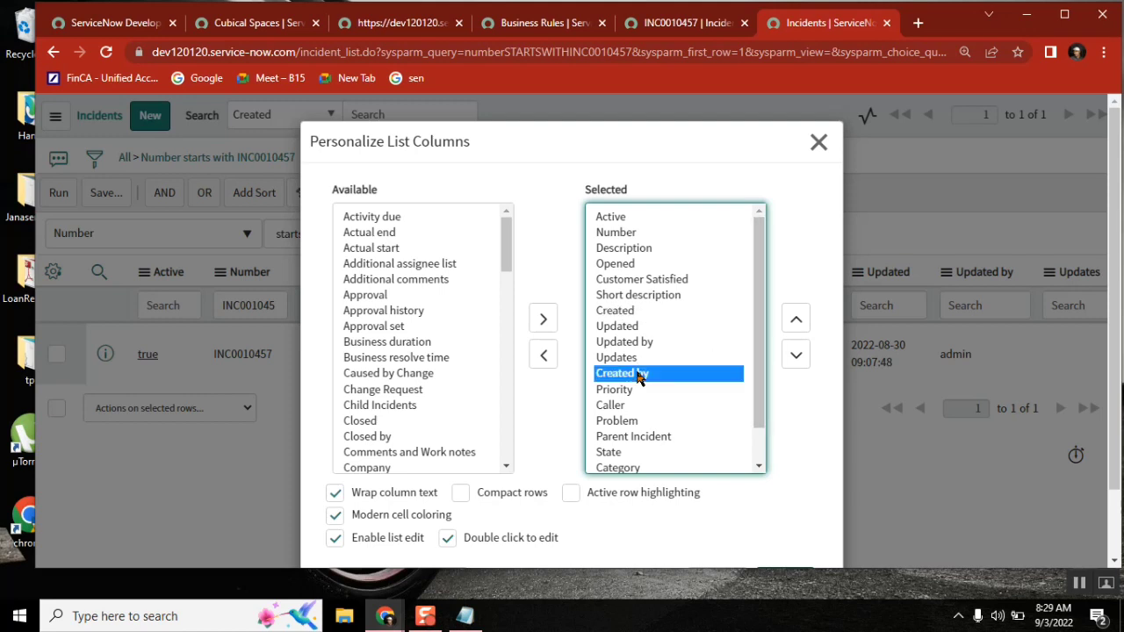
pyautogui.click(791, 324)
pyautogui.click(793, 325)
pyautogui.click(793, 325)
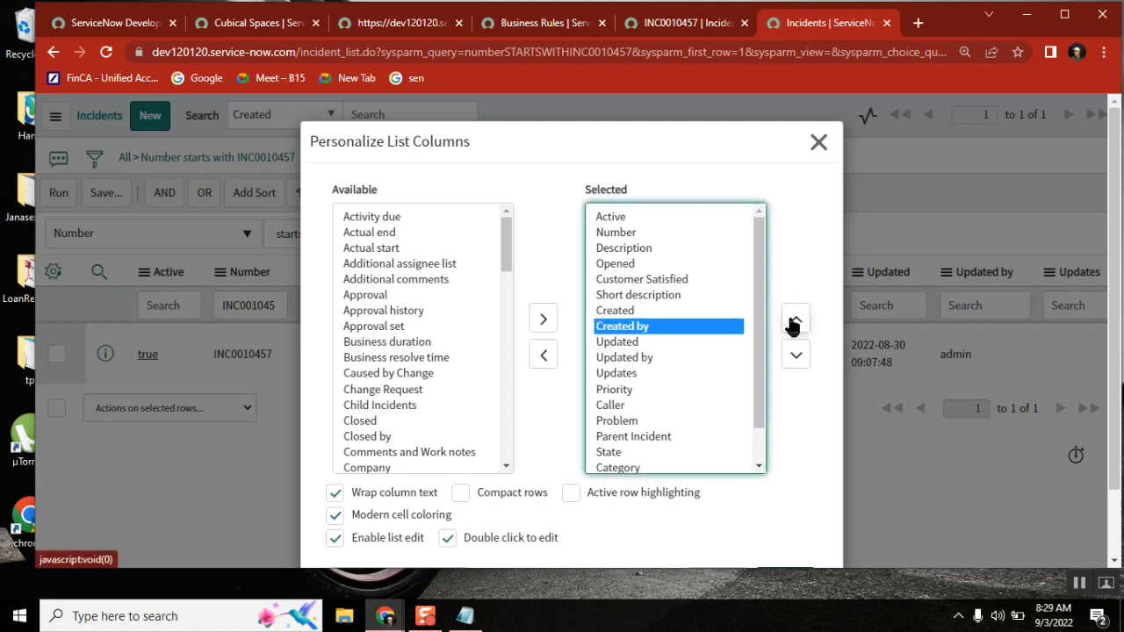
pyautogui.click(636, 342)
pyautogui.click(638, 358)
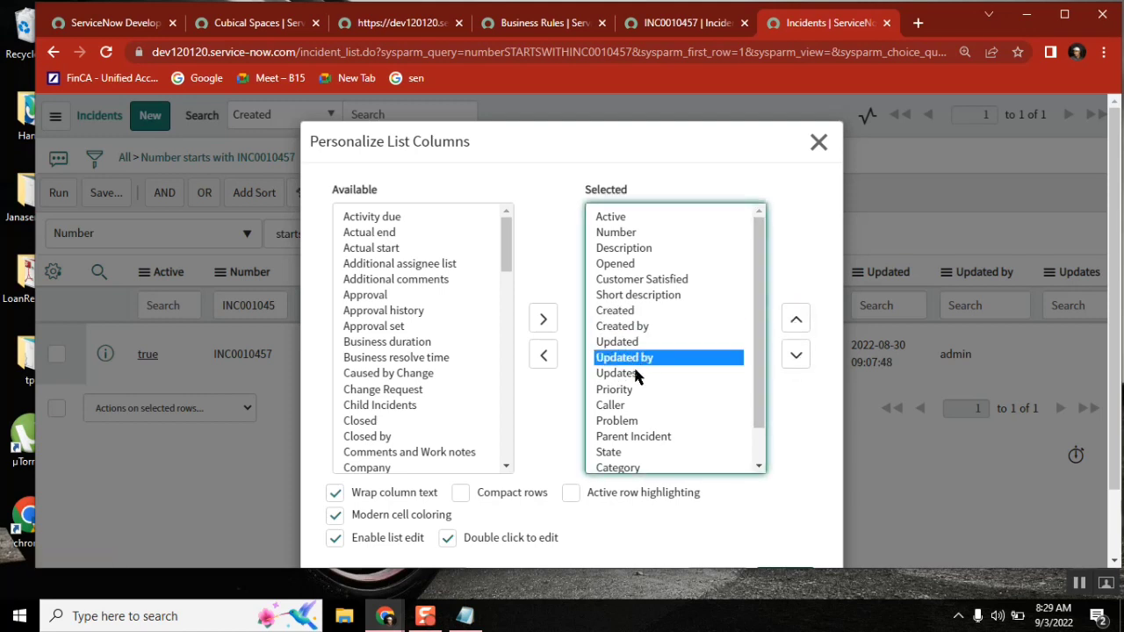
pyautogui.click(636, 373)
# Step: Move the audit column block directly below Description and apply the new column order
pyautogui.click(622, 311)
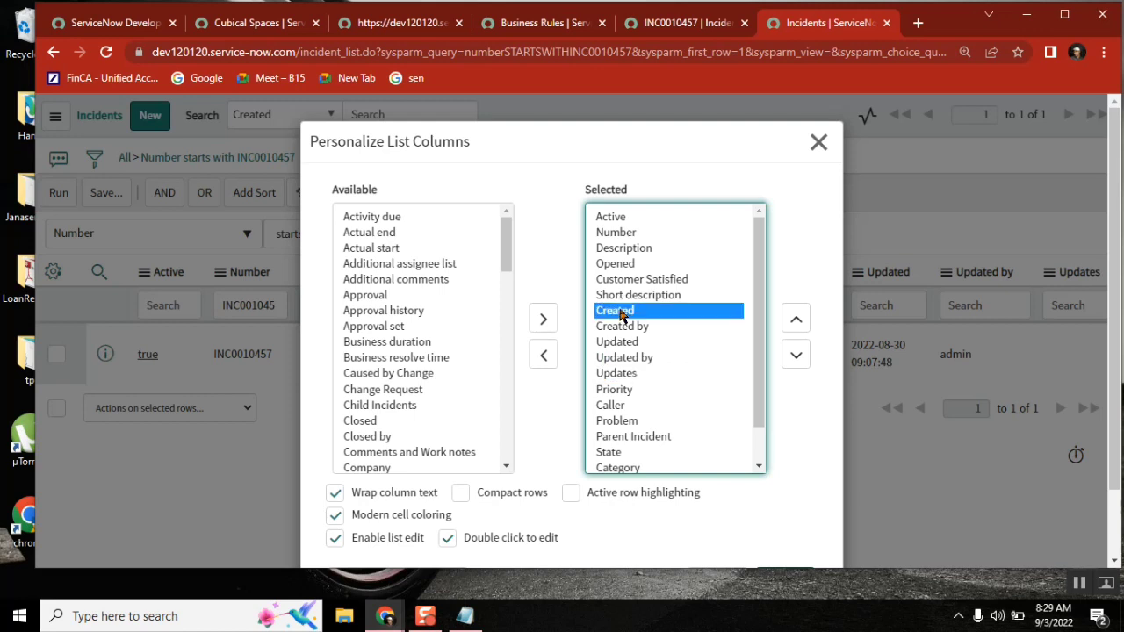
pyautogui.keyDown('shift'); pyautogui.click(632, 374); pyautogui.keyUp('shift')
pyautogui.click(793, 325)
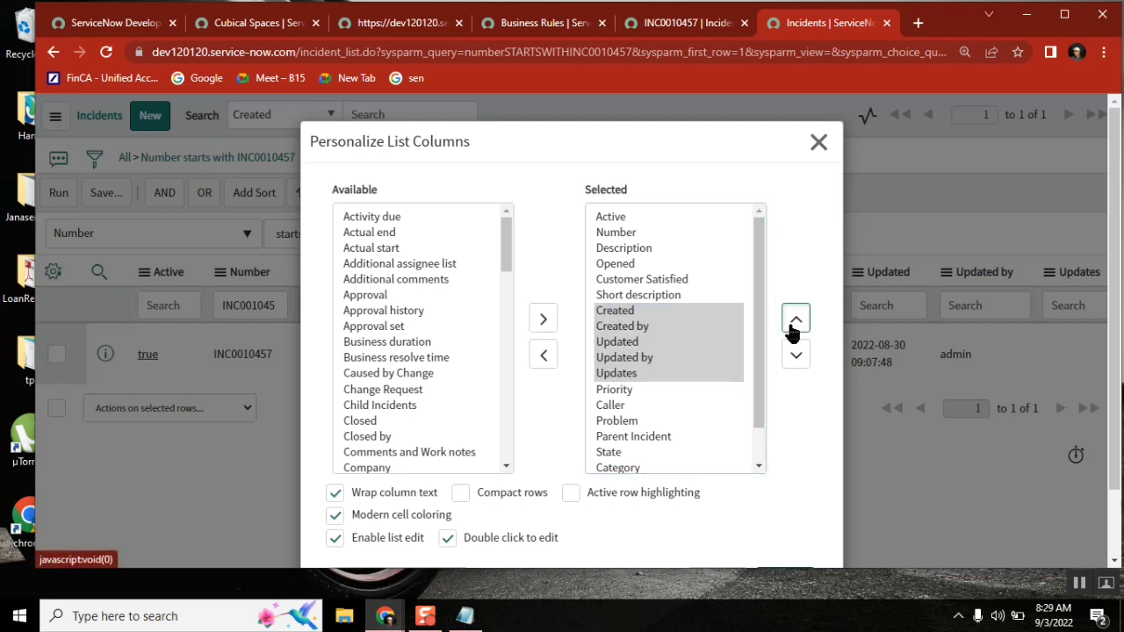
pyautogui.click(795, 323)
pyautogui.click(795, 323)
pyautogui.click(795, 323)
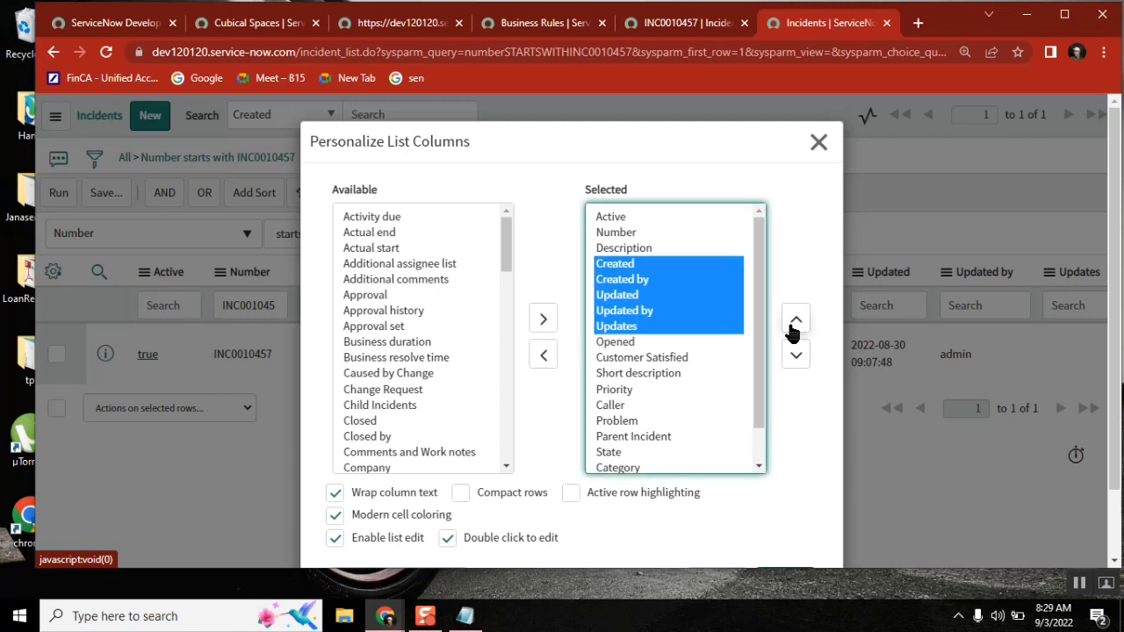
pyautogui.scroll(-2, 760, 518)
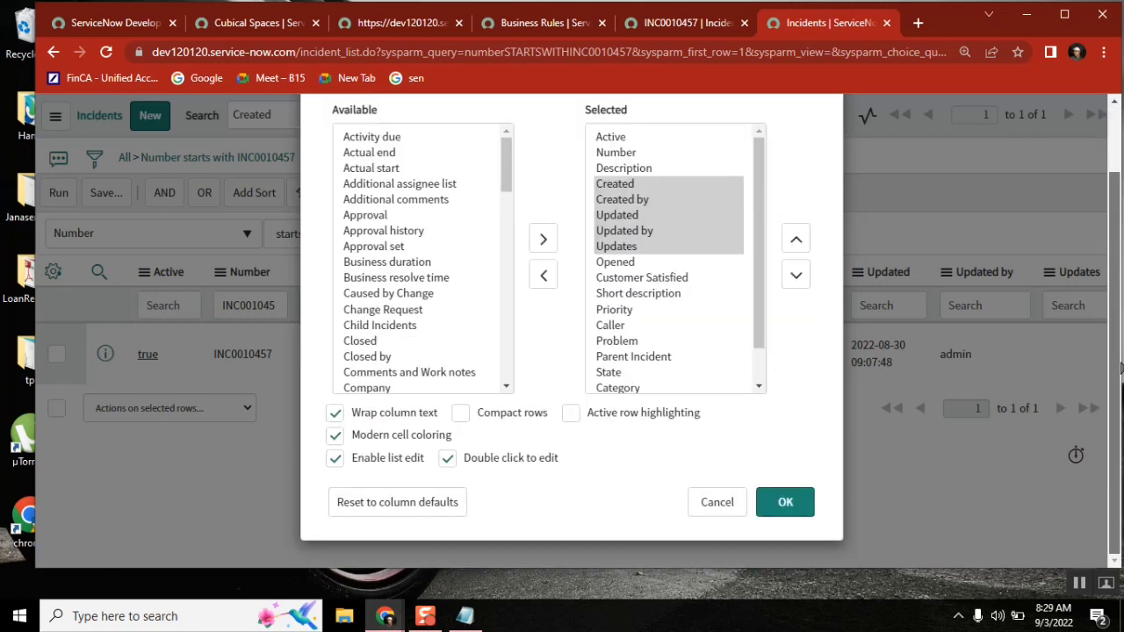
pyautogui.click(761, 513)
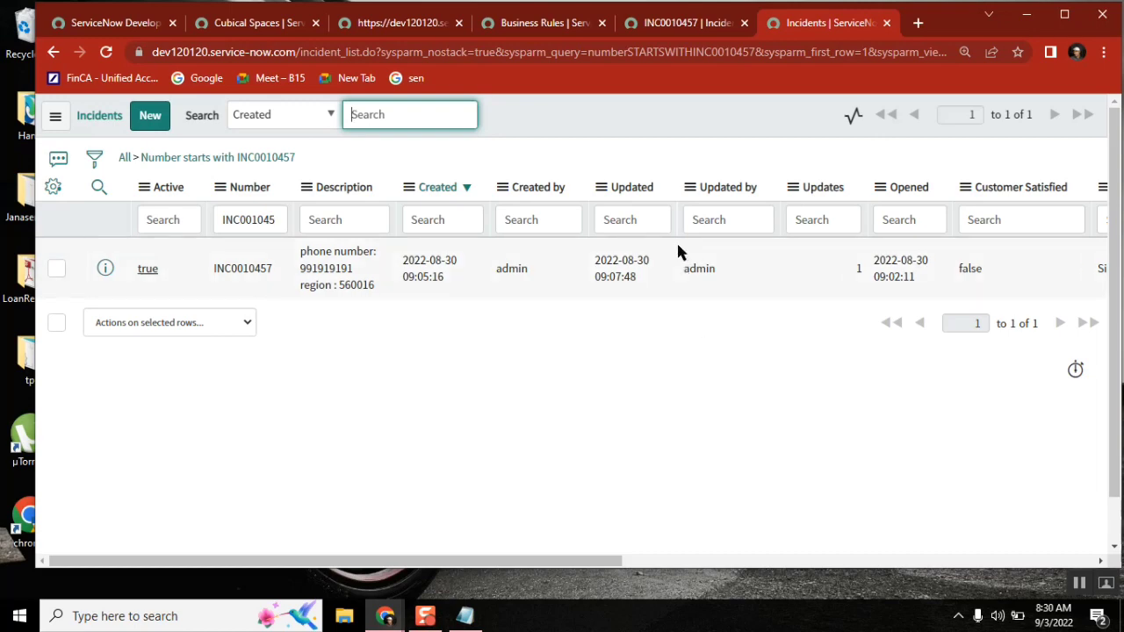
pyautogui.click(251, 24)
pyautogui.click(152, 171)
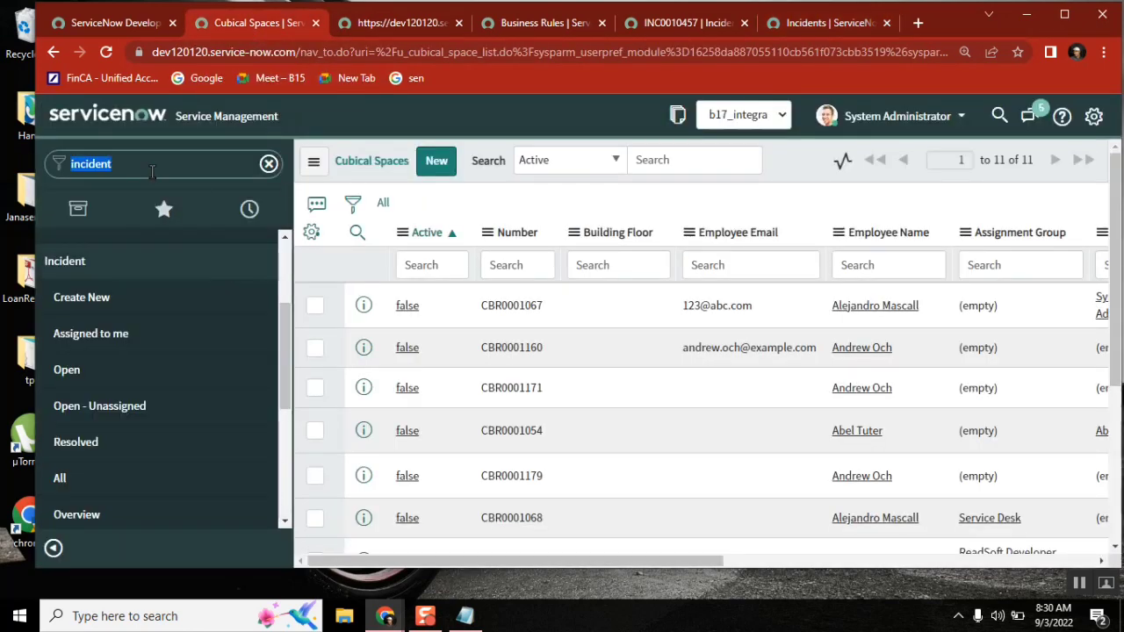
pyautogui.write('incident')
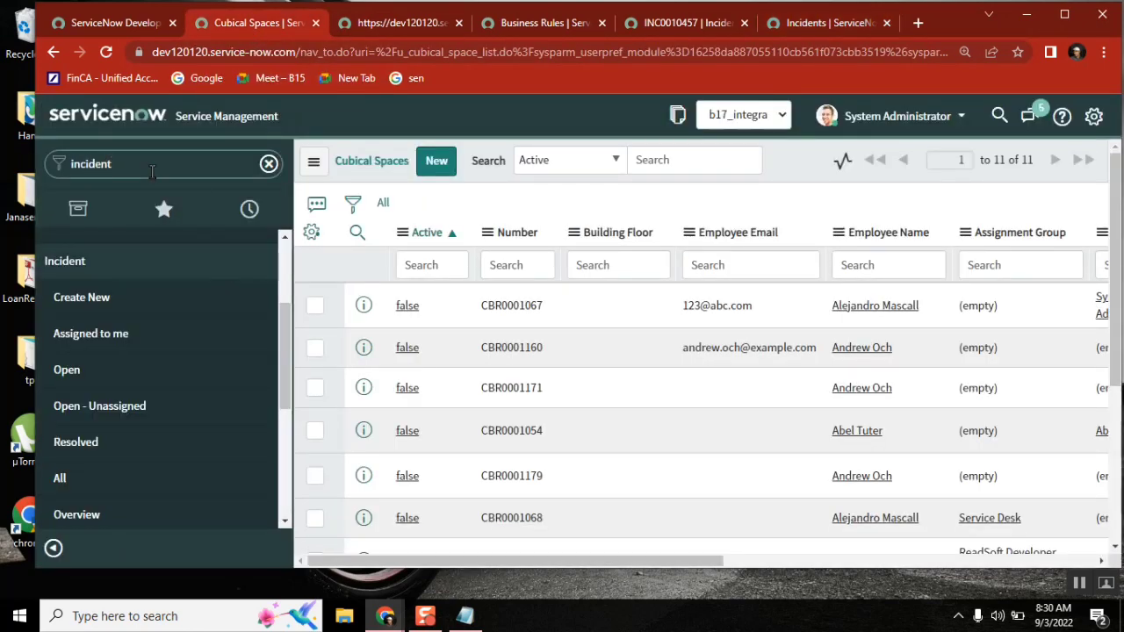
pyautogui.press('BackSpace')
pyautogui.press('BackSpace')
pyautogui.press('BackSpace')
pyautogui.press('BackSpace')
pyautogui.press('BackSpace')
pyautogui.press('BackSpace')
pyautogui.press('BackSpace')
pyautogui.press('BackSpace')
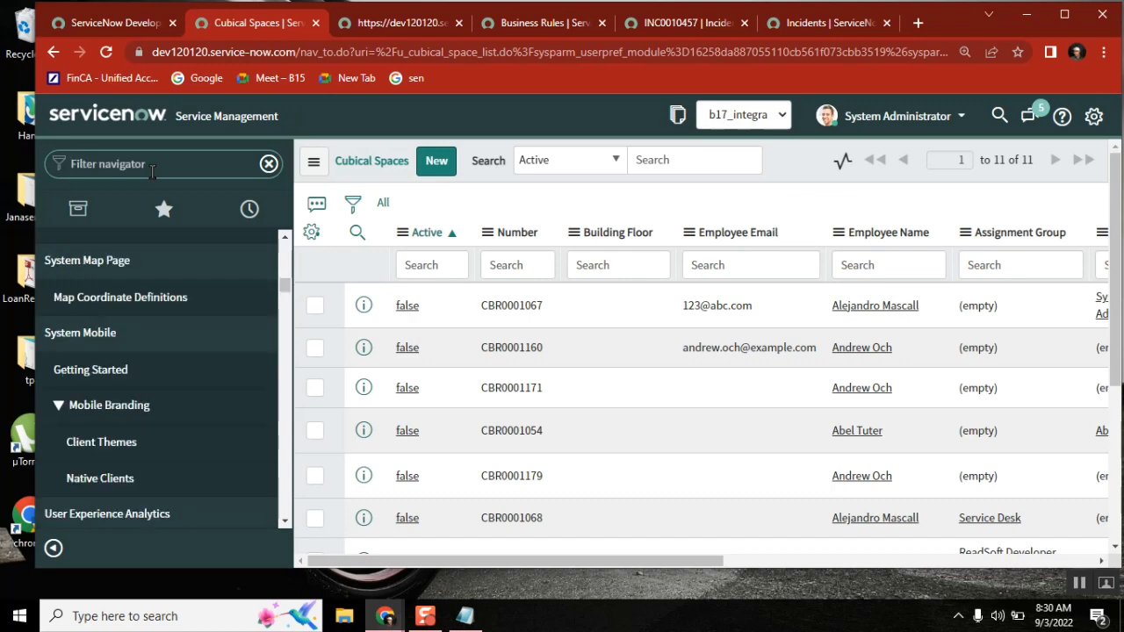
pyautogui.write('role')
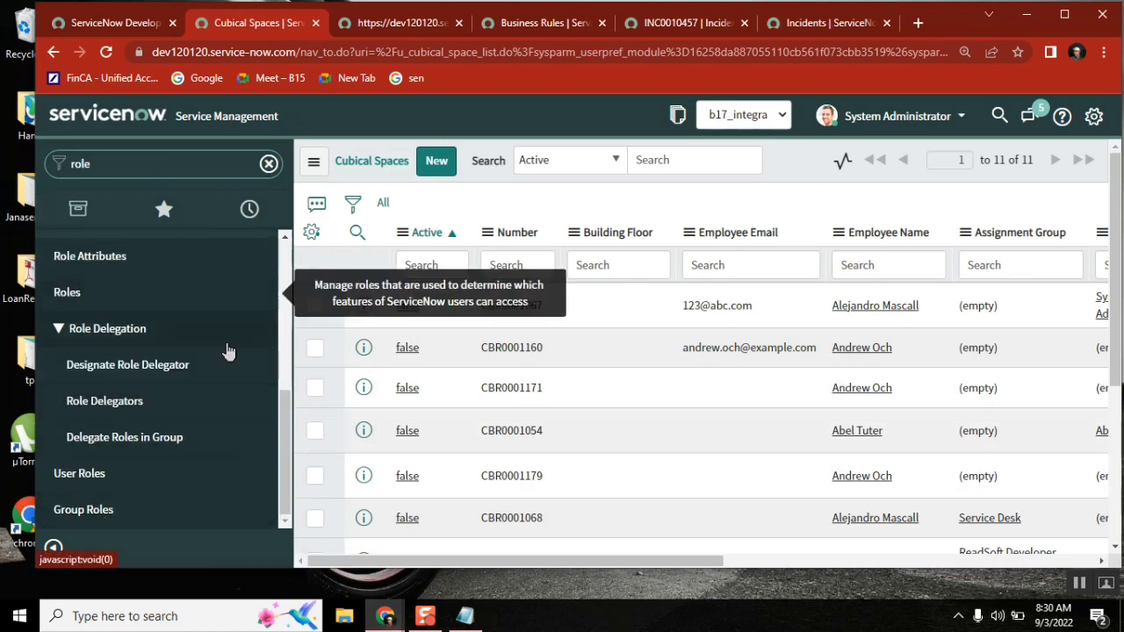
pyautogui.scroll(1, 286, 404)
pyautogui.scroll(1, 285, 404)
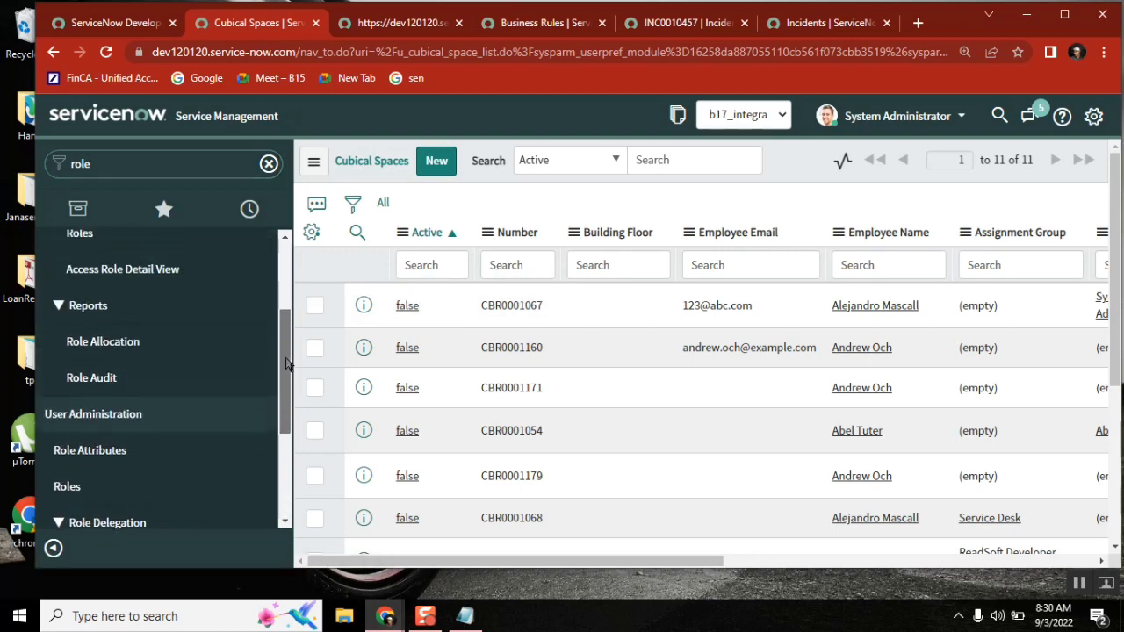
pyautogui.scroll(-2, 285, 365)
# Step: Show all incidents, then filter out those last updated by admin
pyautogui.click(814, 22)
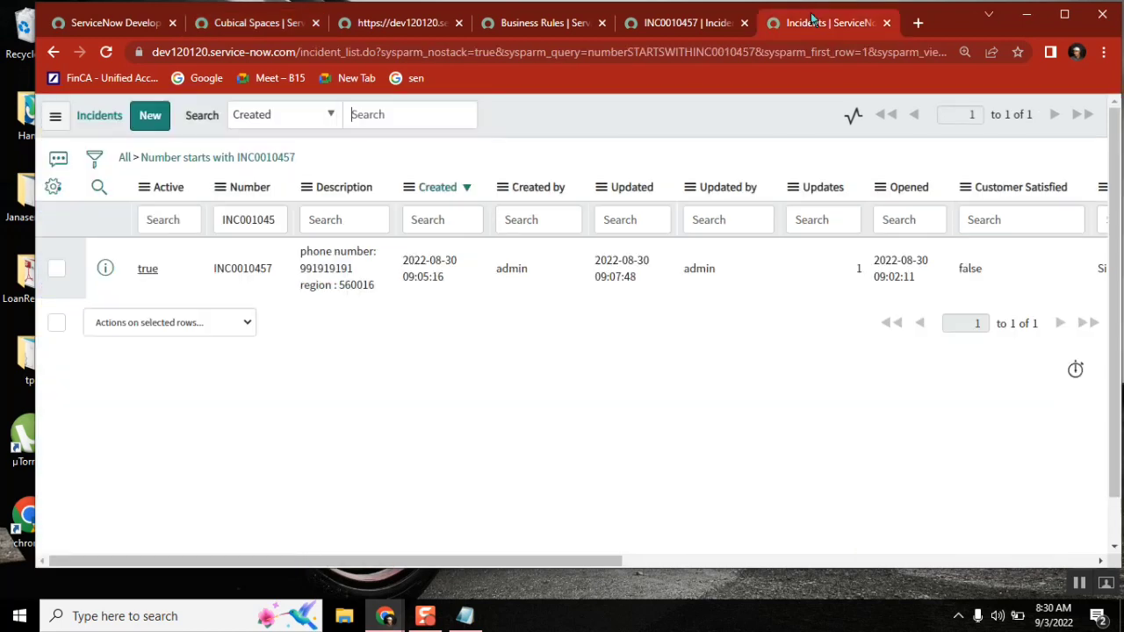
pyautogui.click(124, 159)
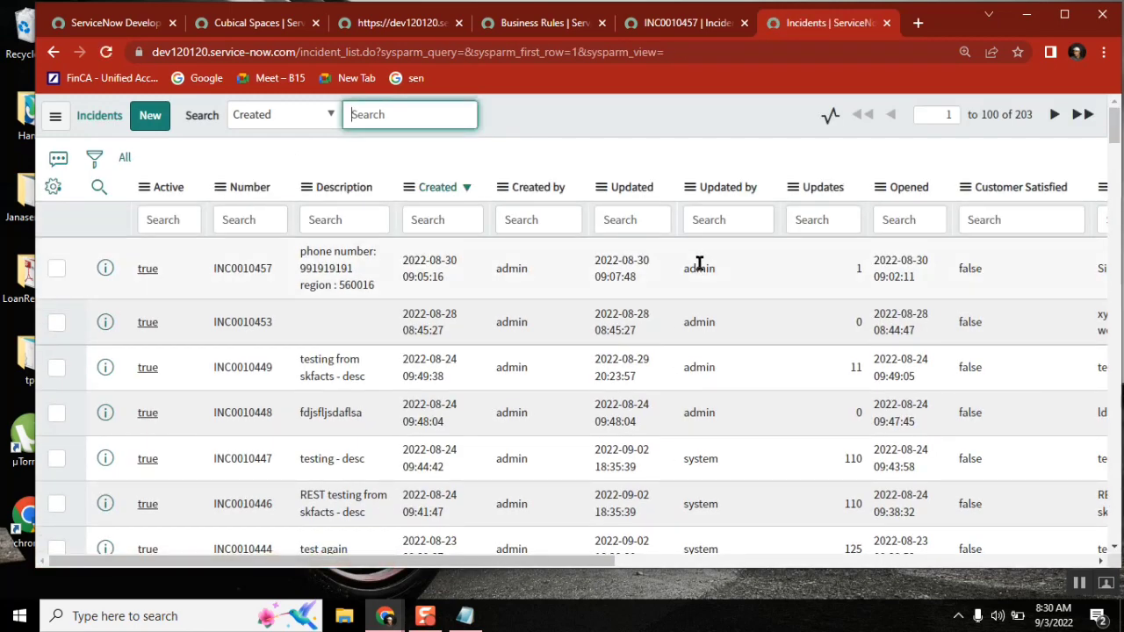
pyautogui.rightClick(699, 266)
pyautogui.click(736, 304)
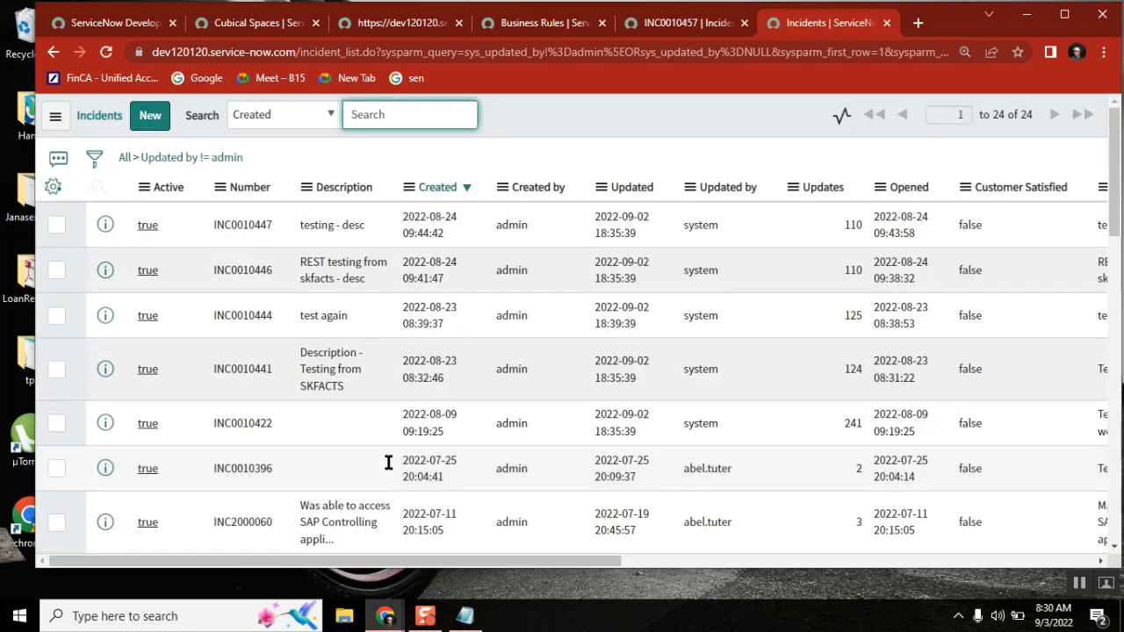
# Step: Copy INC0010396, clear the filter, and search the Number column for INC0010396
pyautogui.moveTo(274, 469); pyautogui.dragTo(213, 469)
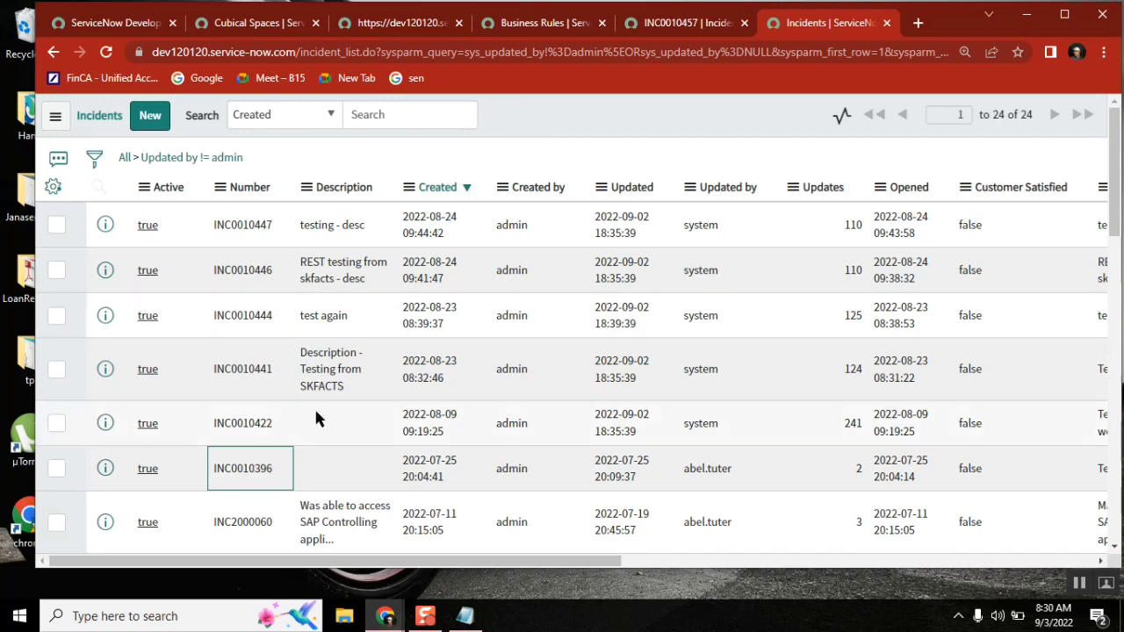
pyautogui.moveTo(274, 467); pyautogui.dragTo(214, 470)
pyautogui.hotkey('ctrl', 'c')
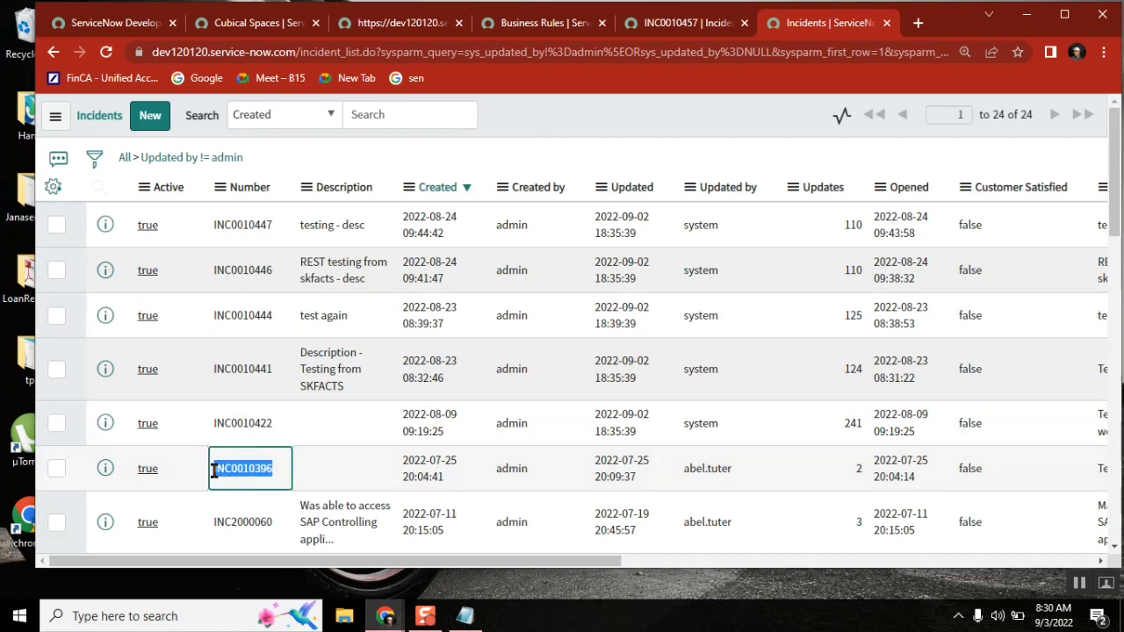
pyautogui.click(124, 157)
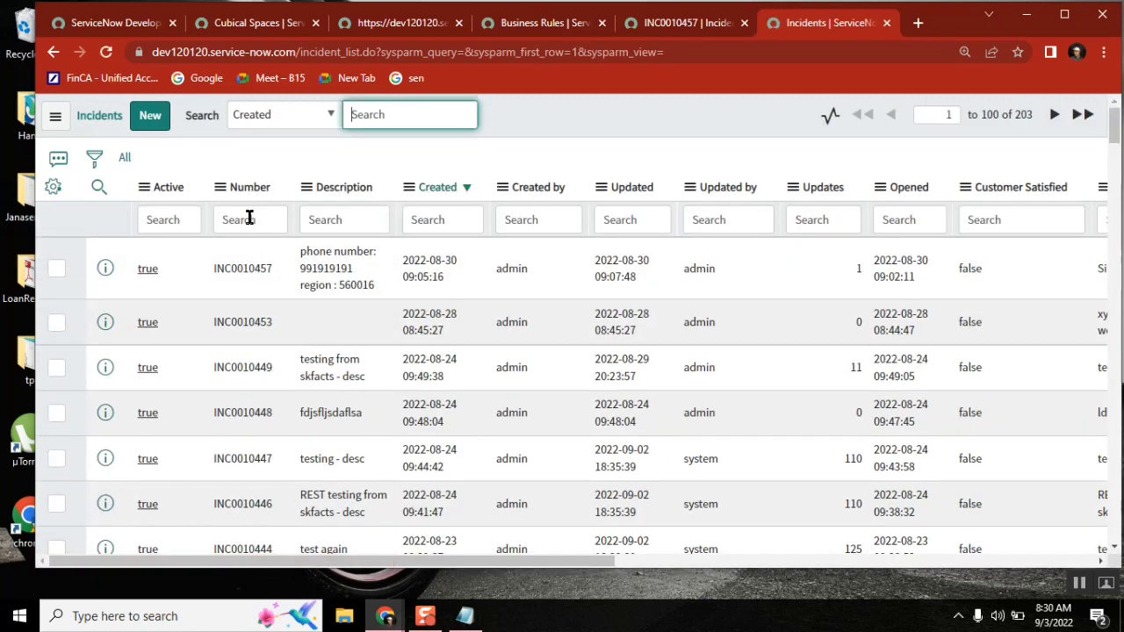
pyautogui.click(249, 217)
pyautogui.hotkey('ctrl', 'v')
pyautogui.press('Return')
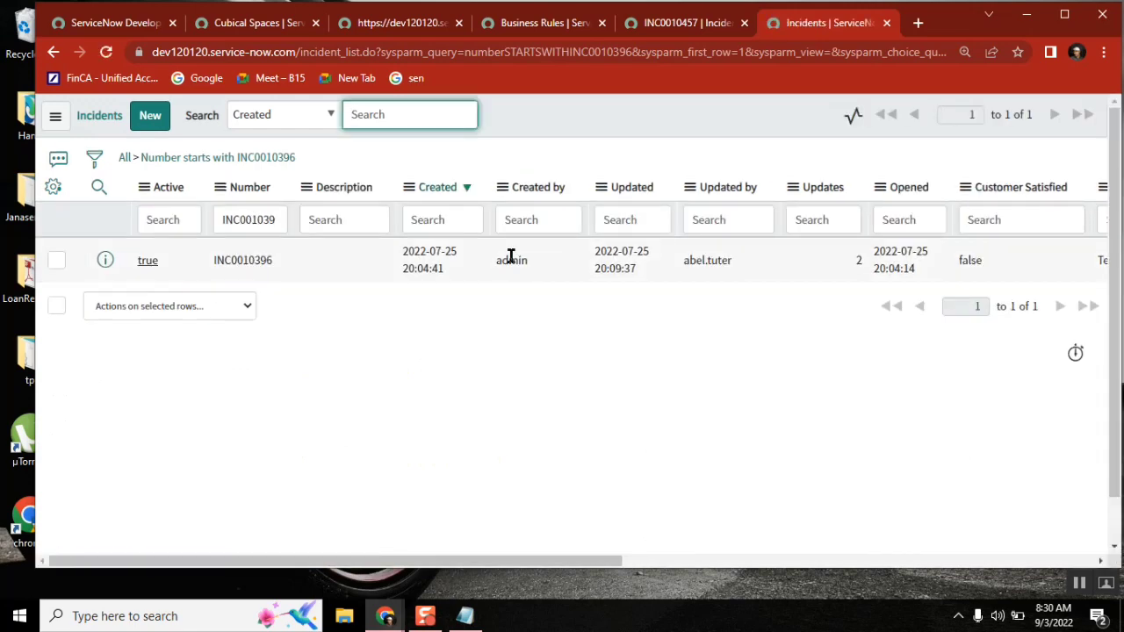
pyautogui.moveTo(435, 256)
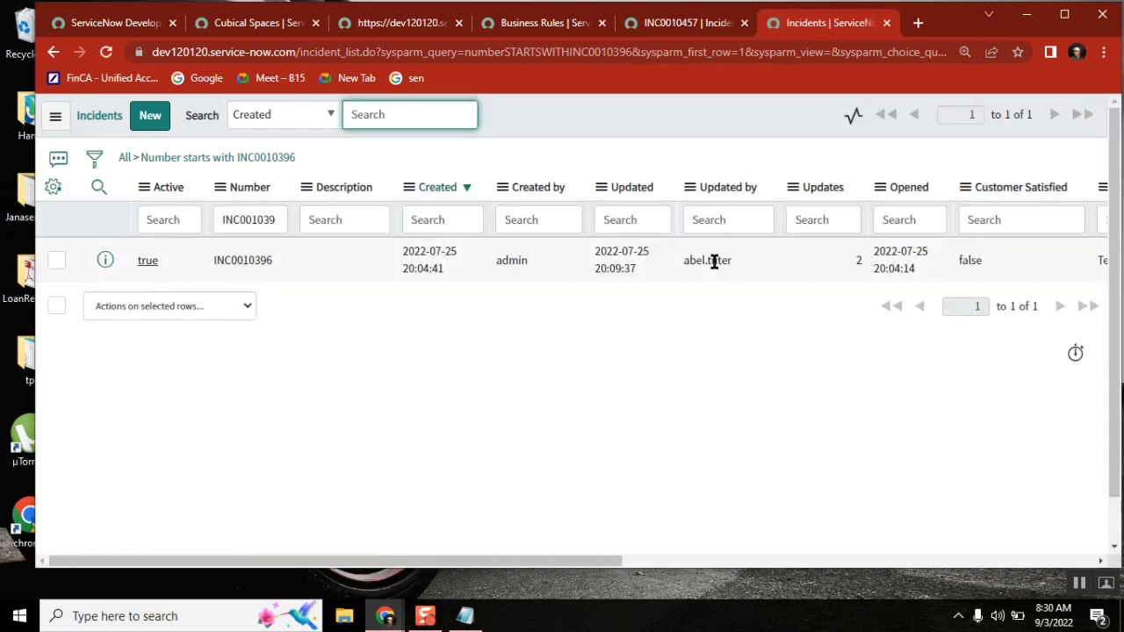